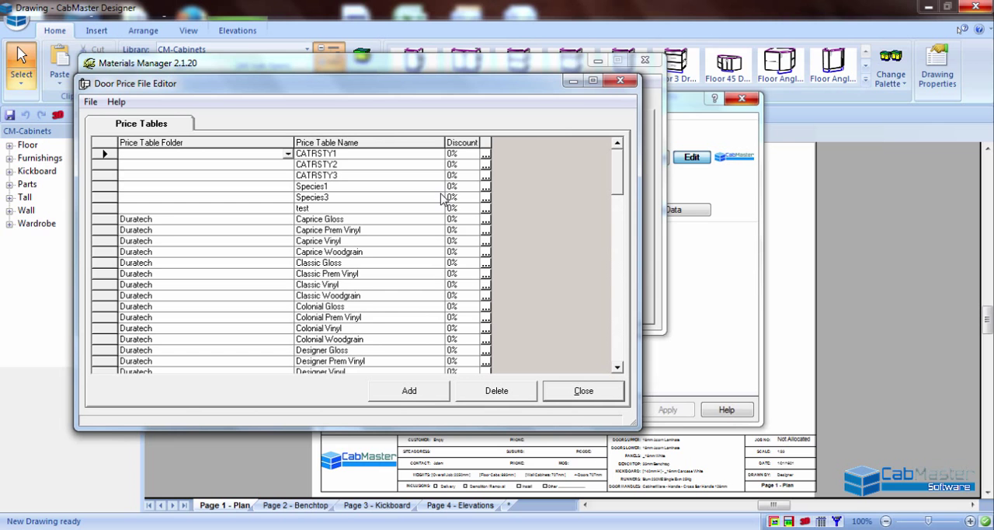
pyautogui.moveTo(617, 171); pyautogui.dragTo(621, 218)
pyautogui.moveTo(619, 219); pyautogui.dragTo(619, 145)
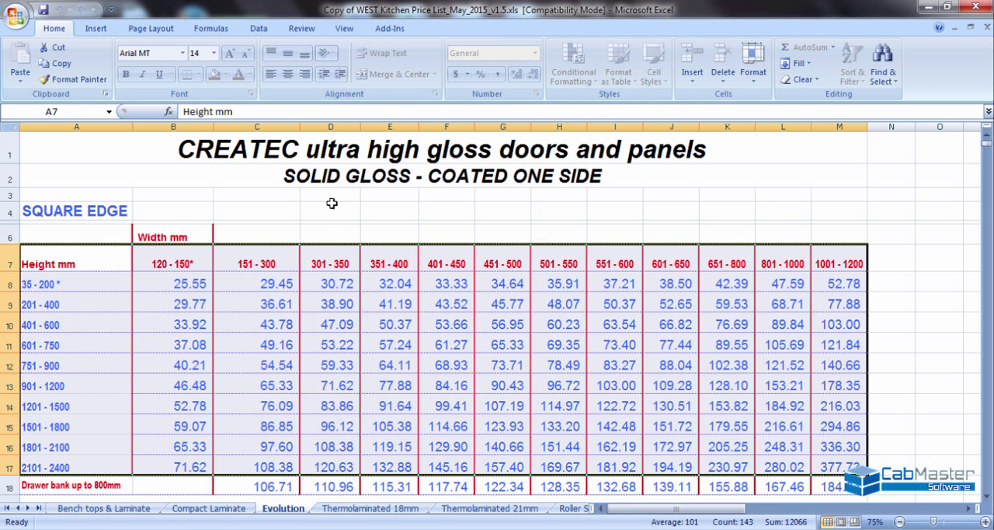
# - Switch to Excel and copy the square edge price table, cells A7 to M17, from the Evolution sheet
pyautogui.click(331, 210)
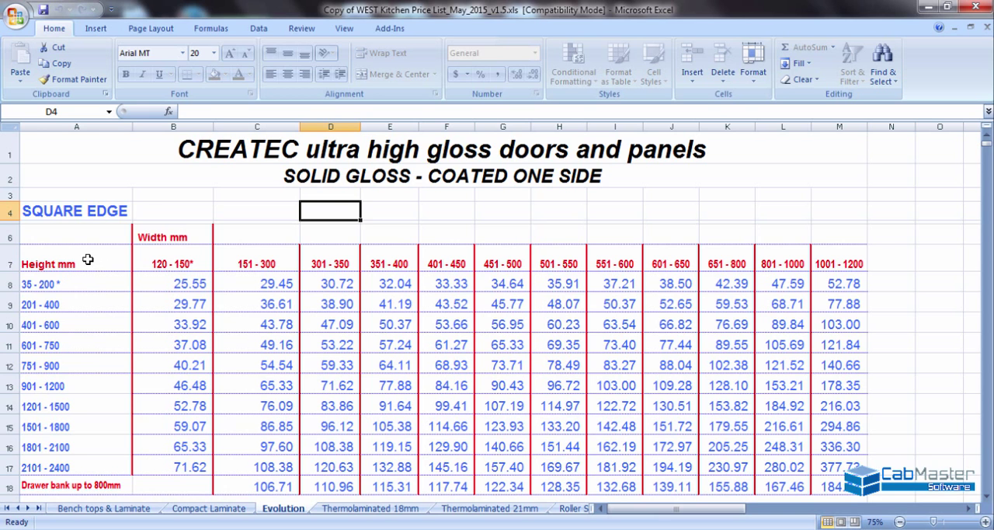
pyautogui.moveTo(88, 263); pyautogui.dragTo(824, 463)
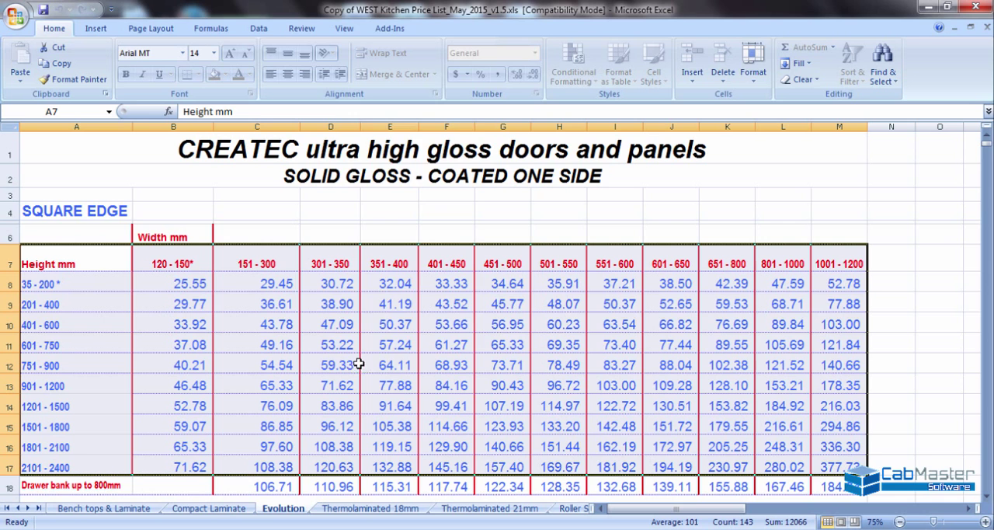
pyautogui.rightClick(334, 347)
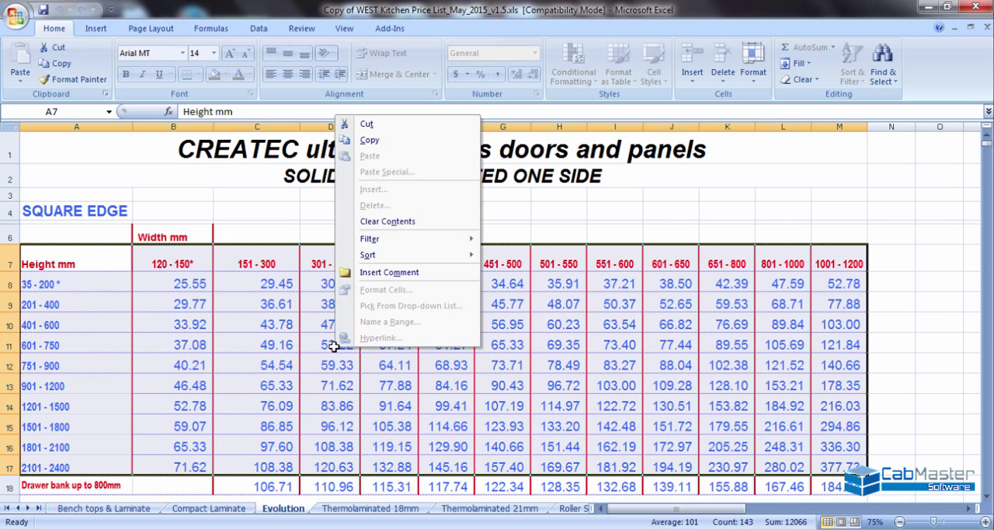
pyautogui.click(371, 143)
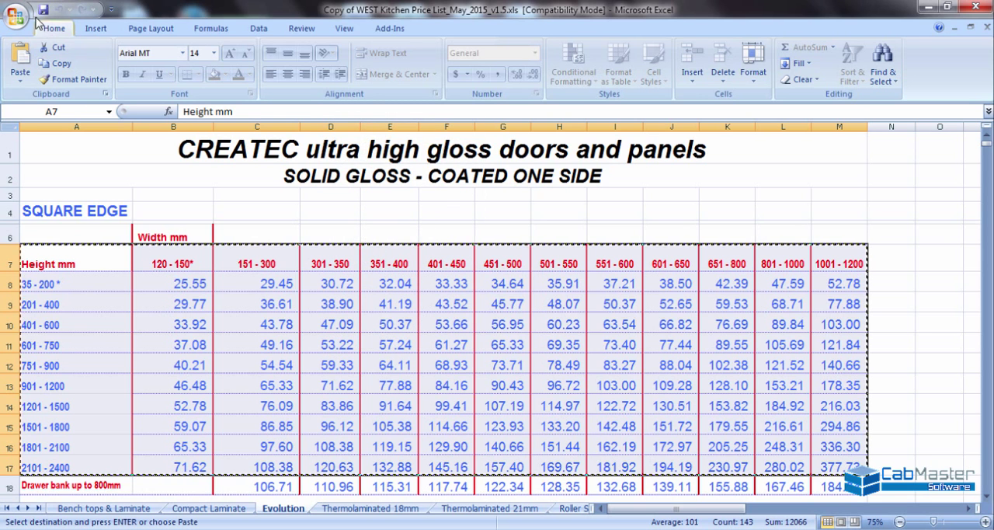
# - Create a blank workbook and paste the copied price table at cell A1
pyautogui.click(20, 23)
pyautogui.click(37, 55)
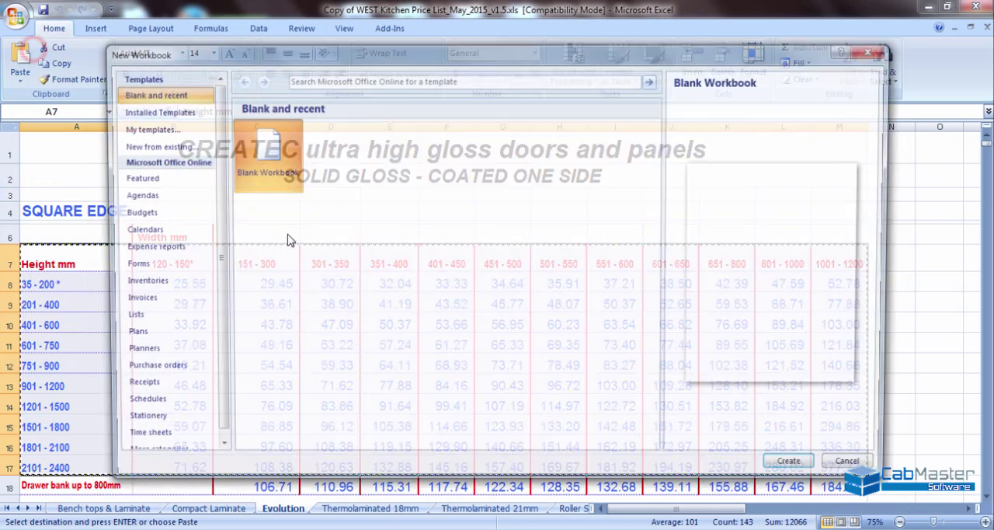
pyautogui.click(799, 468)
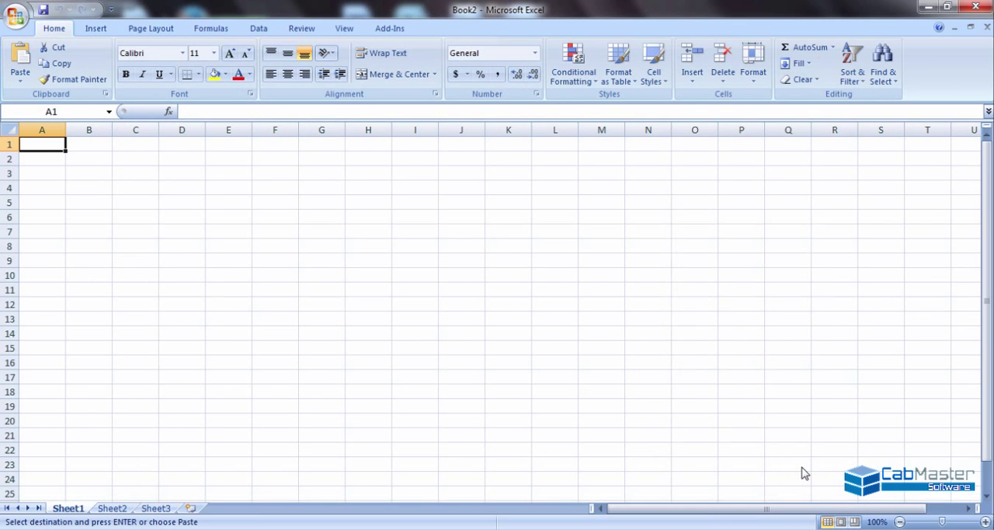
pyautogui.rightClick(52, 144)
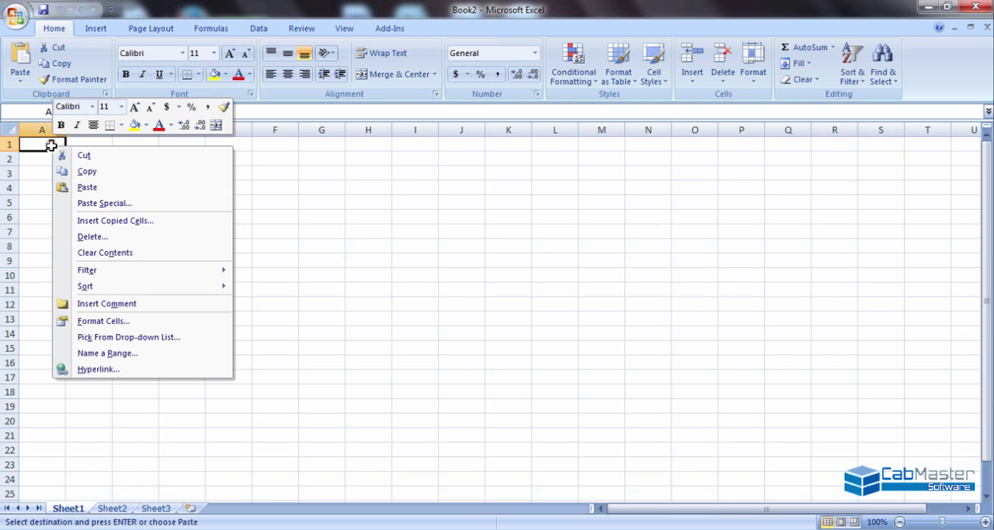
pyautogui.click(74, 186)
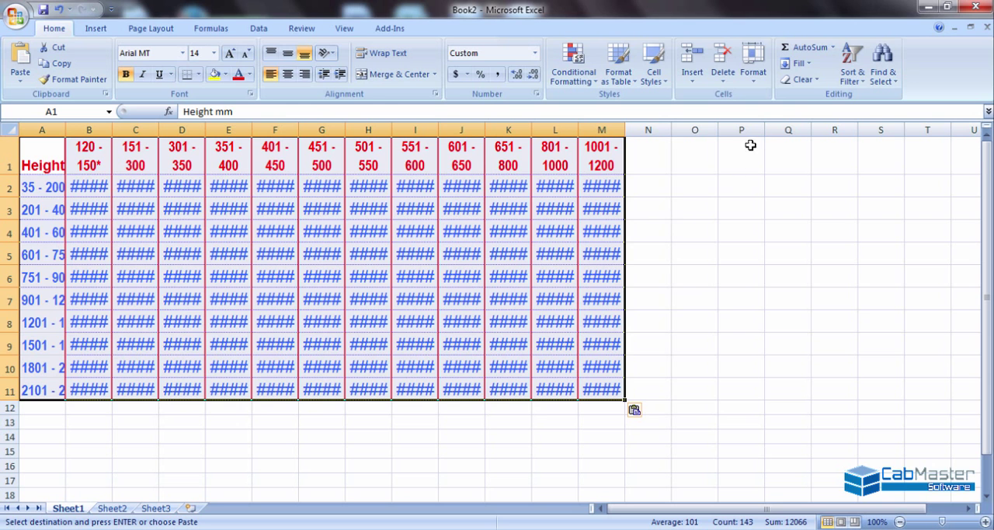
# - Clear all formats from the pasted table and delete the "Height mm" heading in cell A1
pyautogui.click(818, 81)
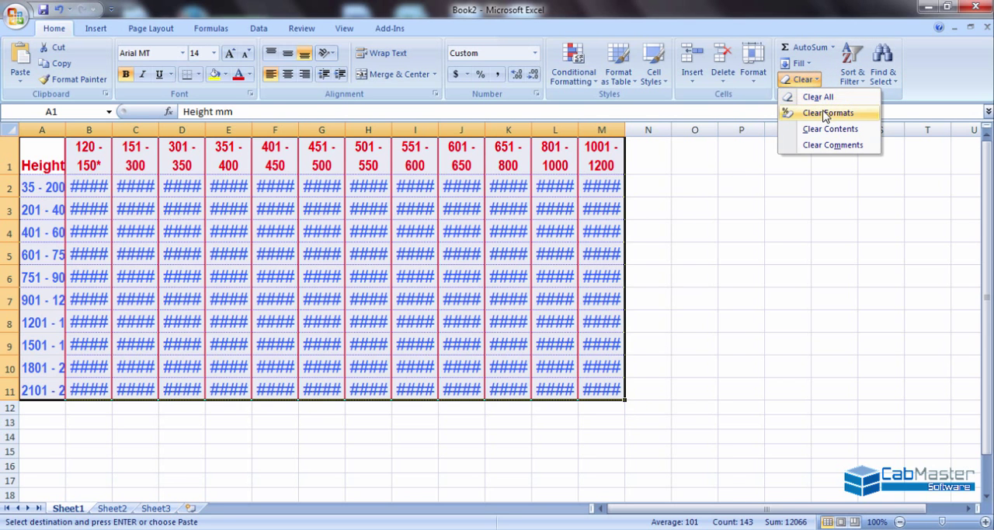
pyautogui.click(825, 114)
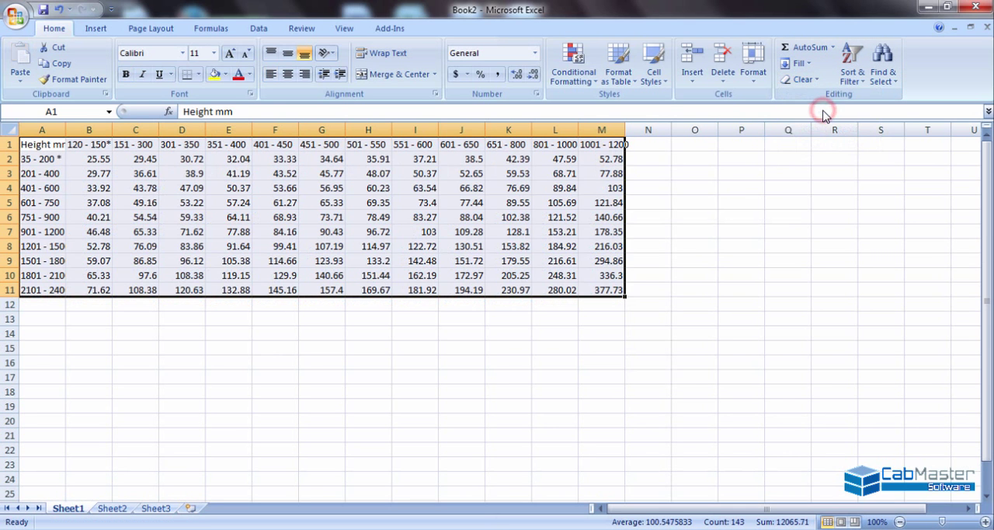
pyautogui.click(215, 317)
pyautogui.click(45, 144)
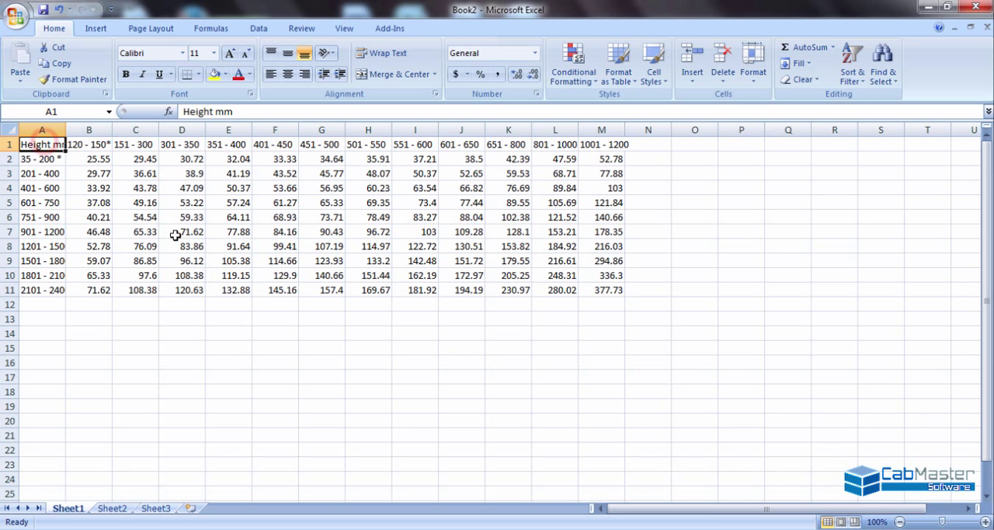
pyautogui.press('Delete')
# - Replace the width range headings in cells B1 and C1 with 150mm and 300mm
pyautogui.press('Right')
pyautogui.press('Right')
pyautogui.press('Right')
pyautogui.press('Right')
pyautogui.press('Right')
pyautogui.press('Right')
pyautogui.press('Right')
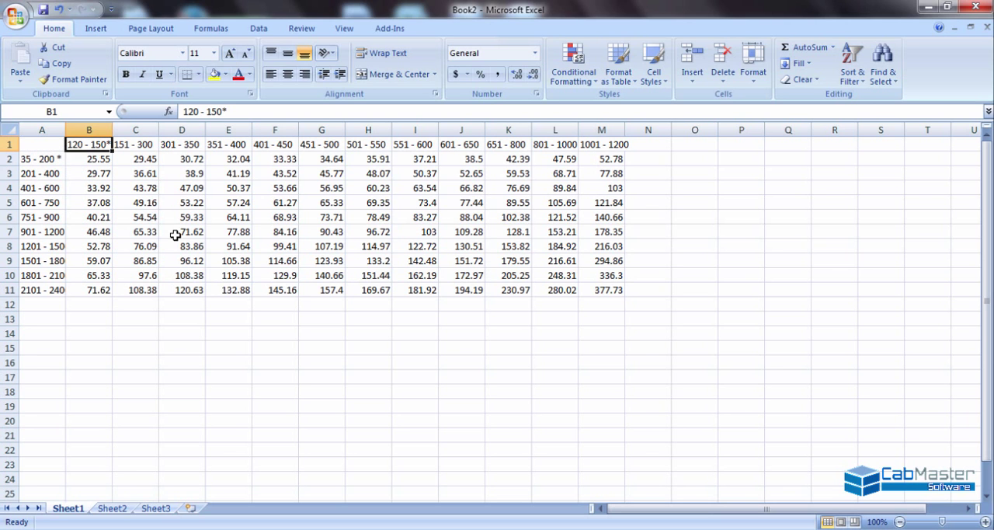
pyautogui.press('Right')
pyautogui.press('Right')
pyautogui.press('Right')
pyautogui.press('Right')
pyautogui.press('Left')
pyautogui.press('Left')
pyautogui.press('Left')
pyautogui.press('Left')
pyautogui.press('Left')
pyautogui.press('Left')
pyautogui.press('Left')
pyautogui.press('Left')
pyautogui.press('Left')
pyautogui.press('Left')
pyautogui.write('150')
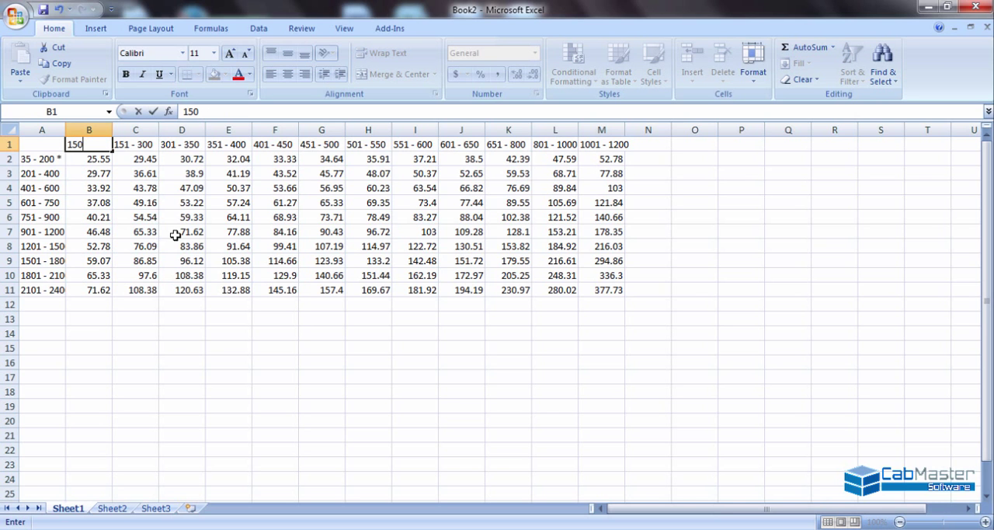
pyautogui.write('mm')
pyautogui.press('Right')
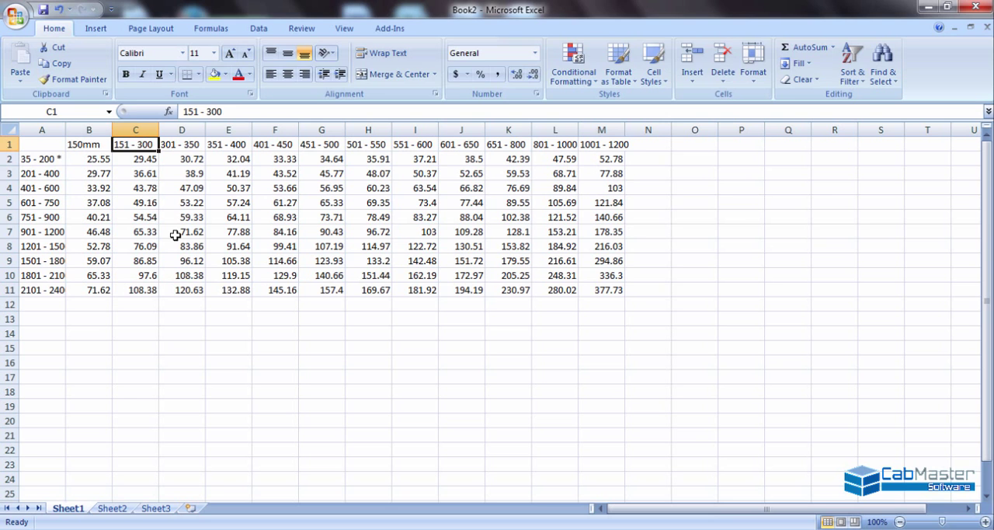
pyautogui.write('300mm')
pyautogui.press('Right')
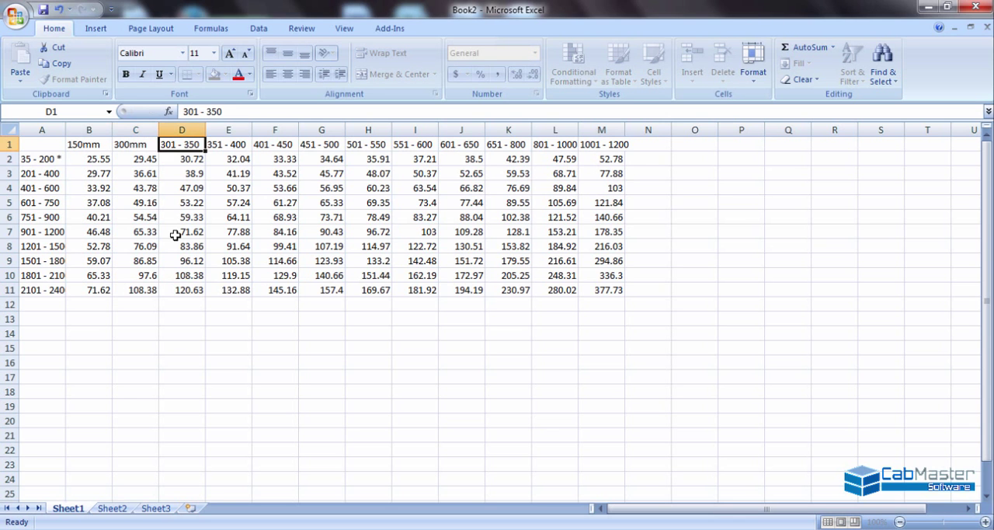
# - Replace the width range heading in cell D1 with 350mm
pyautogui.write('3500')
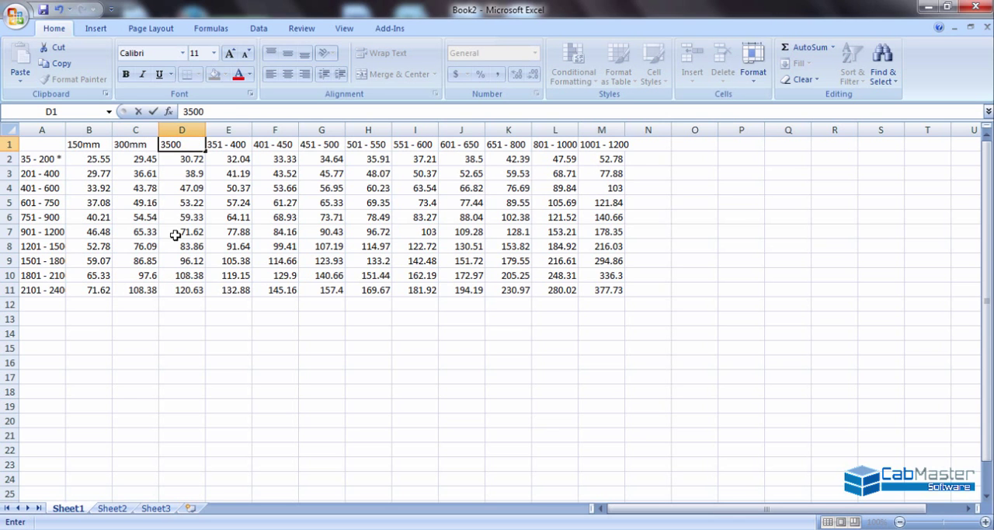
pyautogui.press('Right')
pyautogui.write('mm')
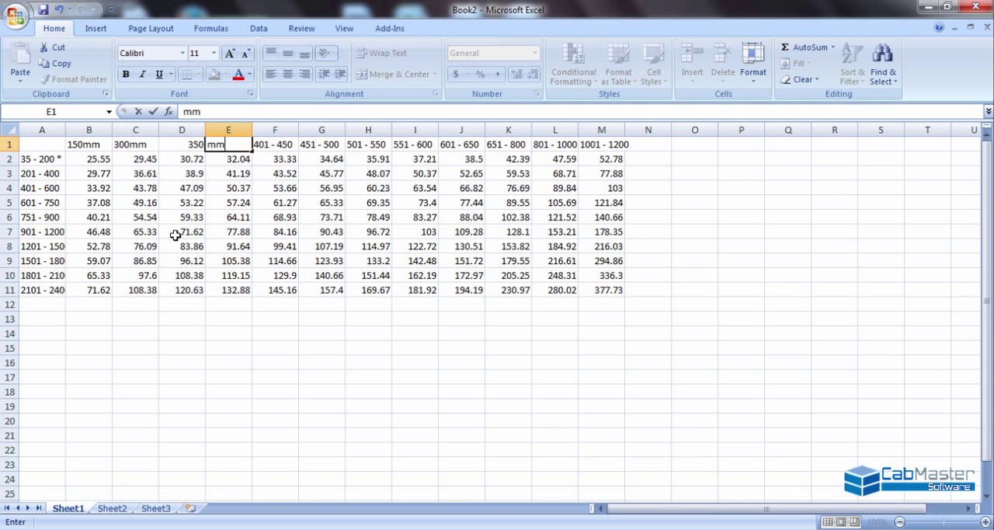
pyautogui.press('Left')
pyautogui.press('F2')
pyautogui.write('mm')
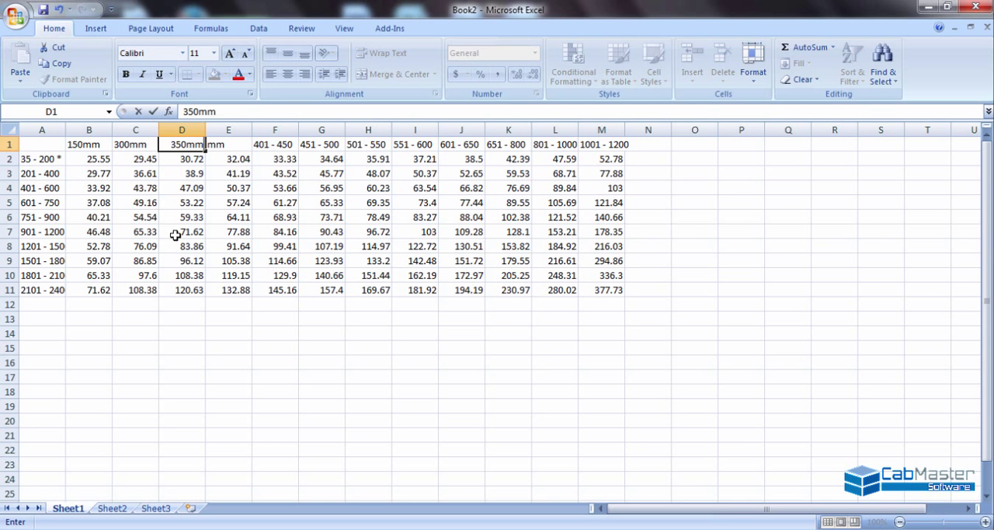
pyautogui.press('Tab')
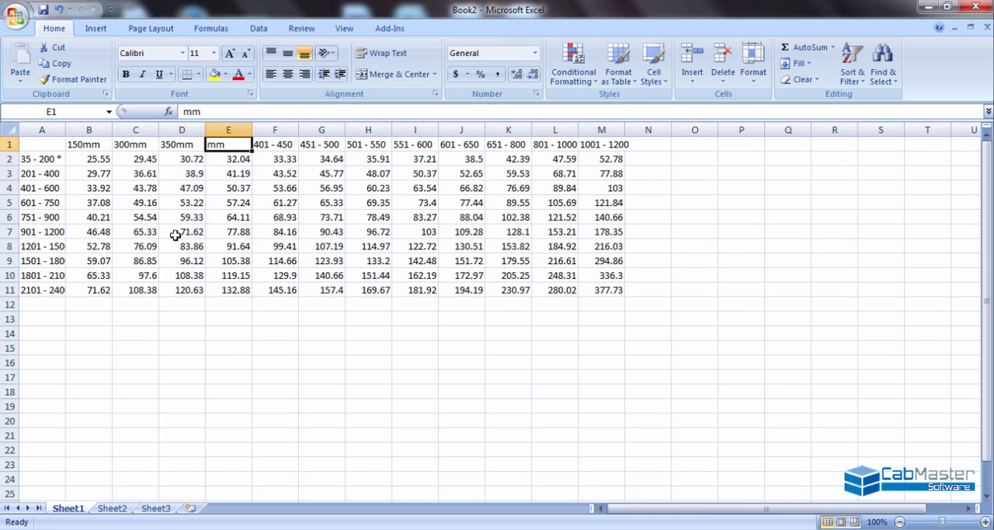
# - Enter 400mm in cell E1 and 450mm in cell F1 as the width headings
pyautogui.write('4')
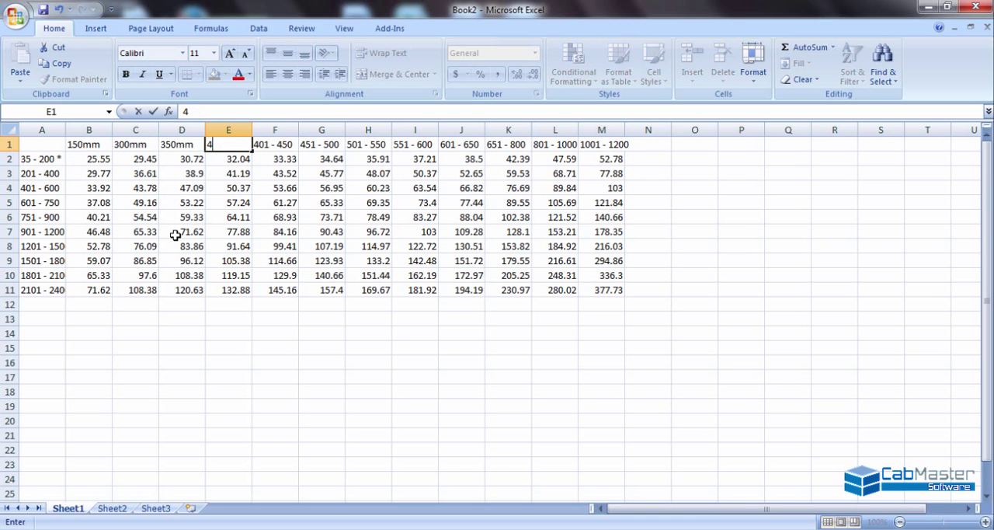
pyautogui.write('00mm')
pyautogui.press('Tab')
pyautogui.write('4500')
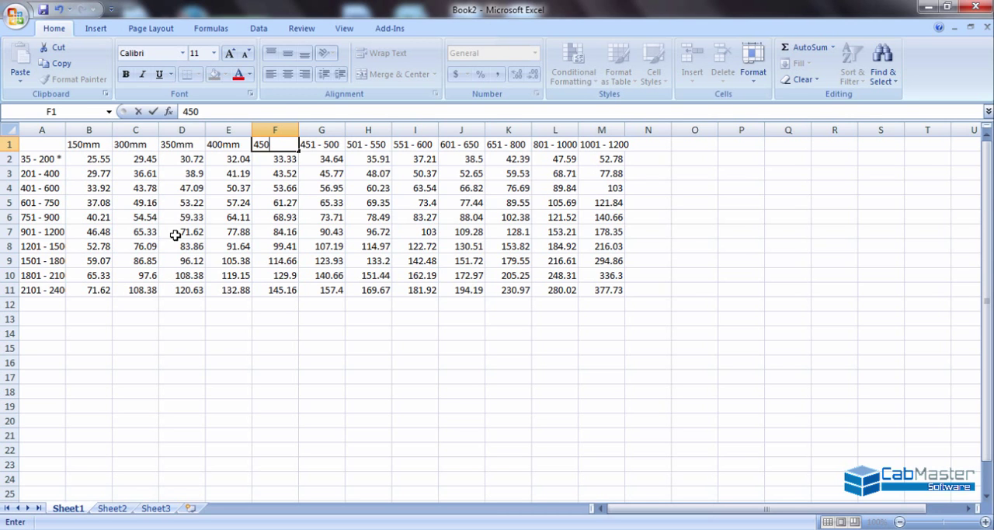
pyautogui.write('mm')
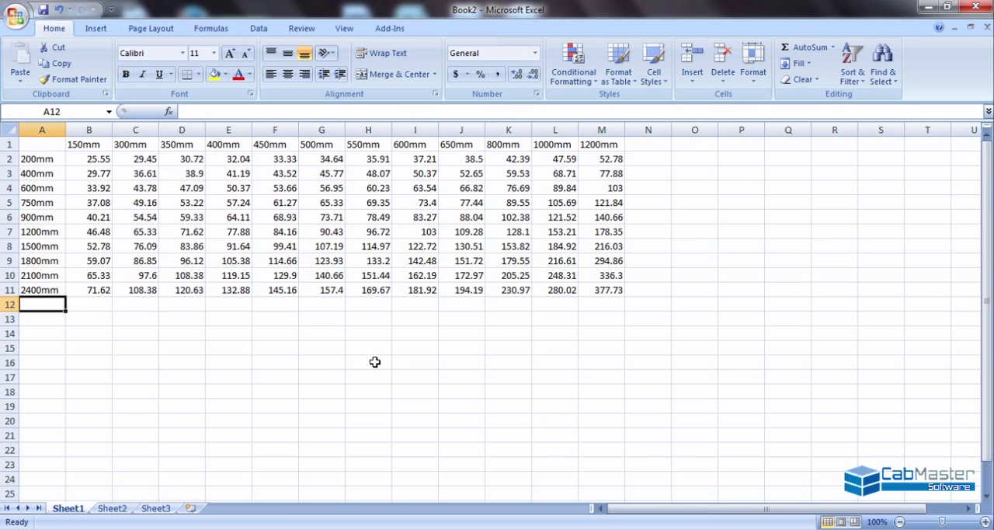
# - Examine the width headings in row 1, the height labels in column A and the prices in B2 to M11
pyautogui.click(90, 145)
pyautogui.click(122, 145)
pyautogui.click(167, 145)
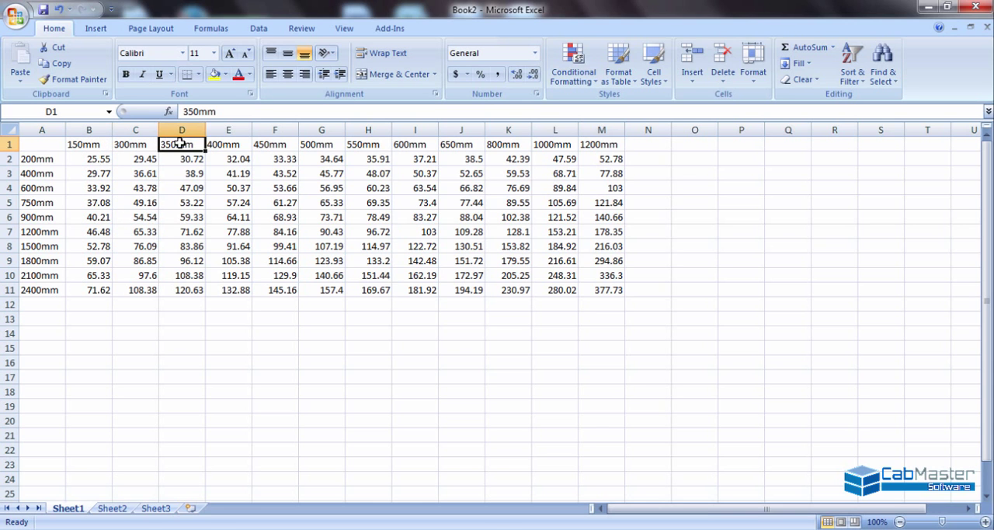
pyautogui.click(221, 145)
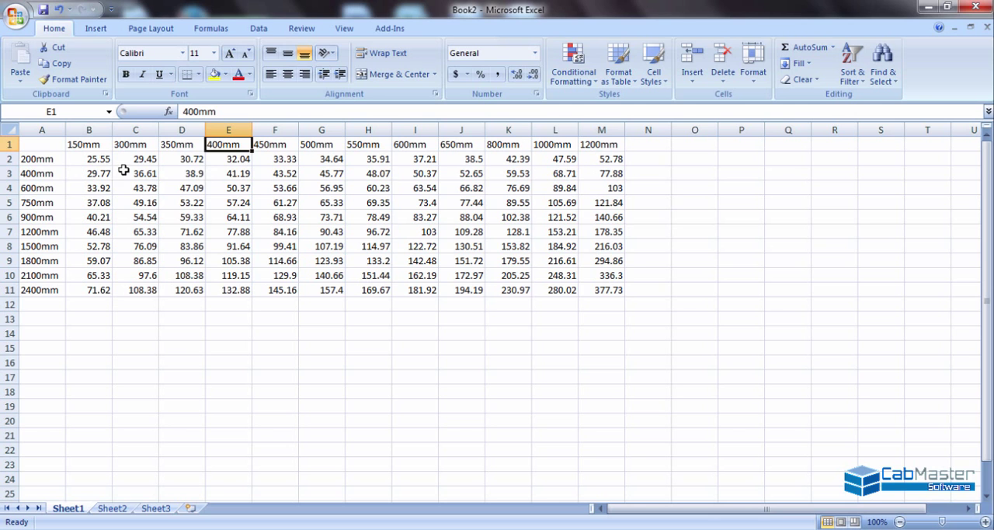
pyautogui.click(43, 160)
pyautogui.click(48, 193)
pyautogui.click(47, 231)
pyautogui.click(46, 260)
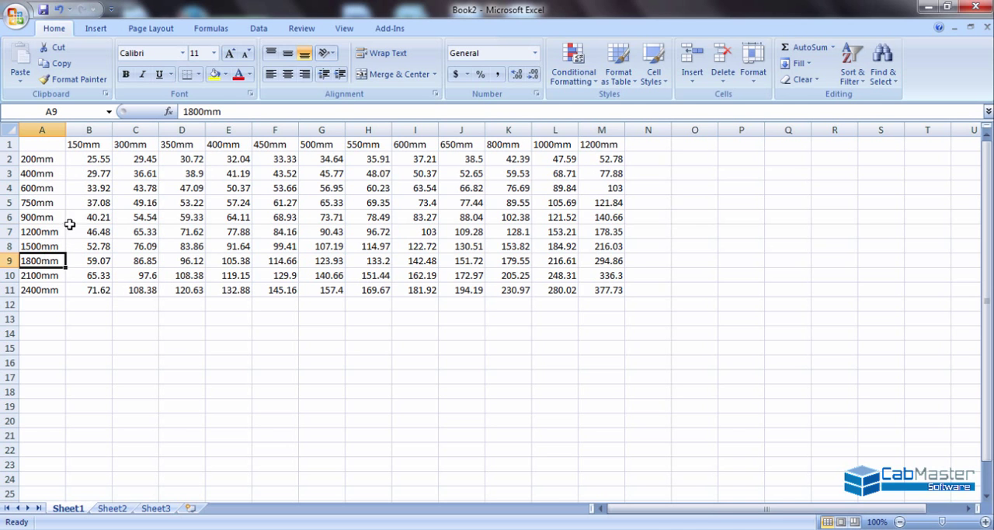
pyautogui.moveTo(83, 154); pyautogui.dragTo(593, 287)
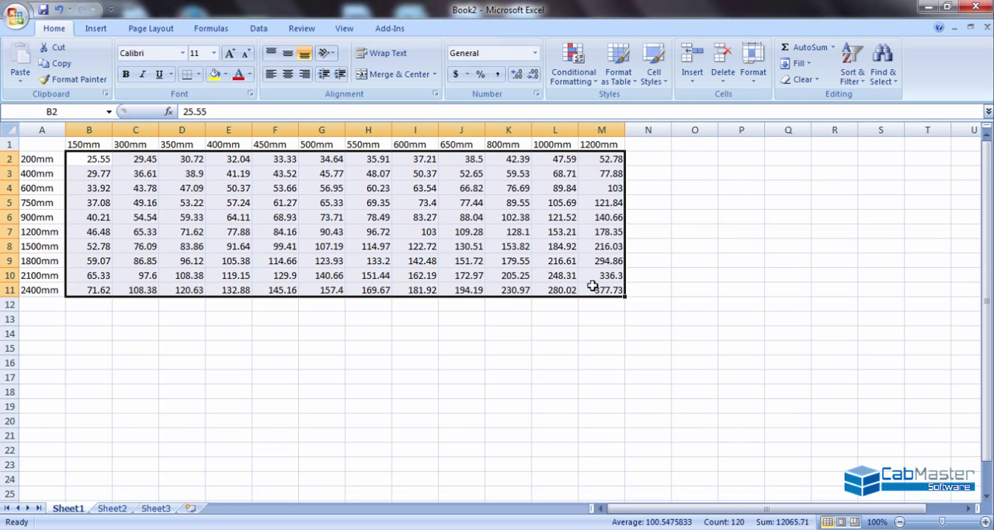
pyautogui.click(233, 309)
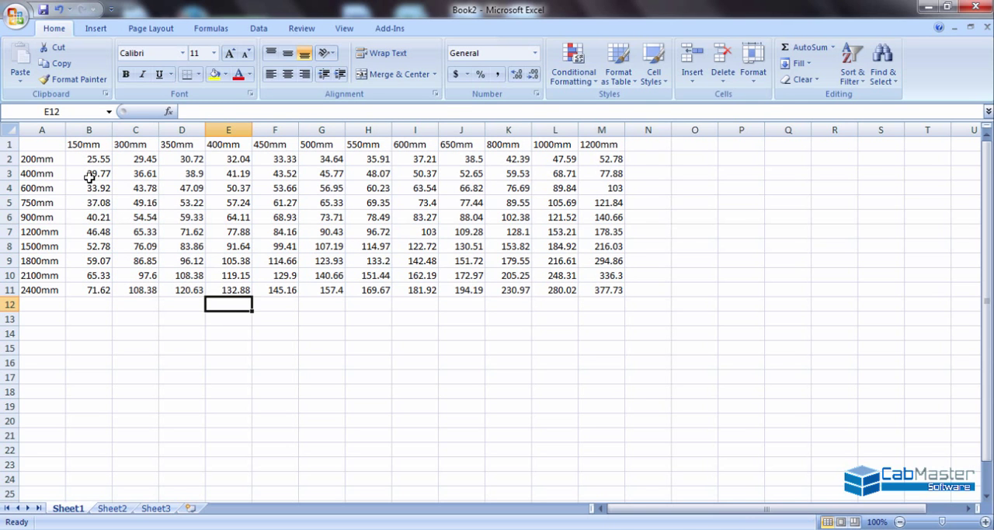
# - Copy the whole cleaned-up price table, cells A1 to M11
pyautogui.moveTo(47, 145); pyautogui.dragTo(592, 284)
pyautogui.rightClick(594, 284)
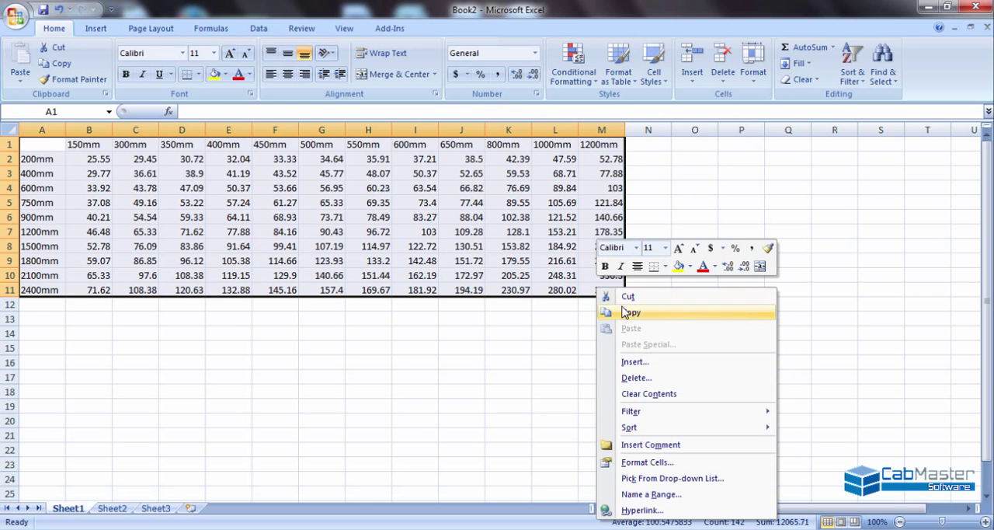
pyautogui.click(628, 312)
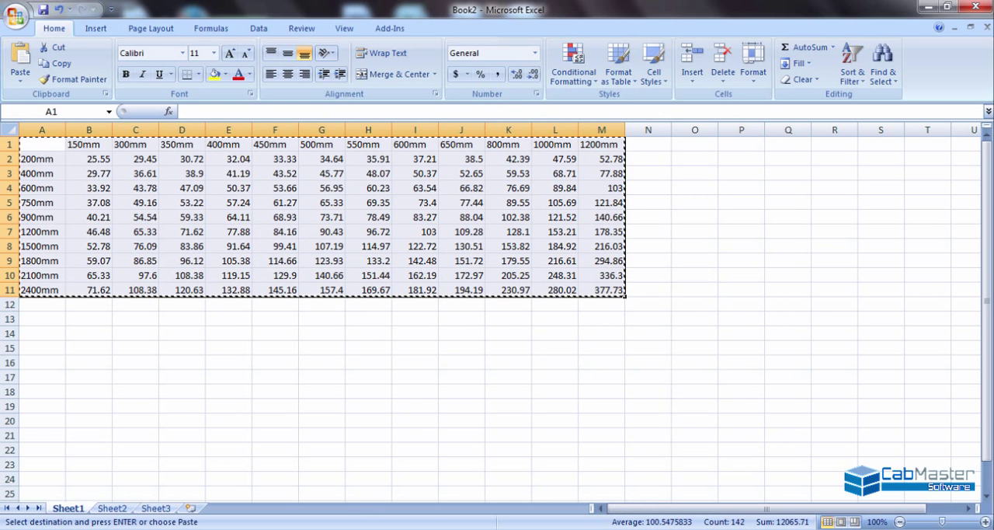
# - Switch to the Door Price File Editor and add a price table "Table 1" in the folder "New Name" with a 0% discount
pyautogui.click(474, 528)
pyautogui.moveTo(467, 481)
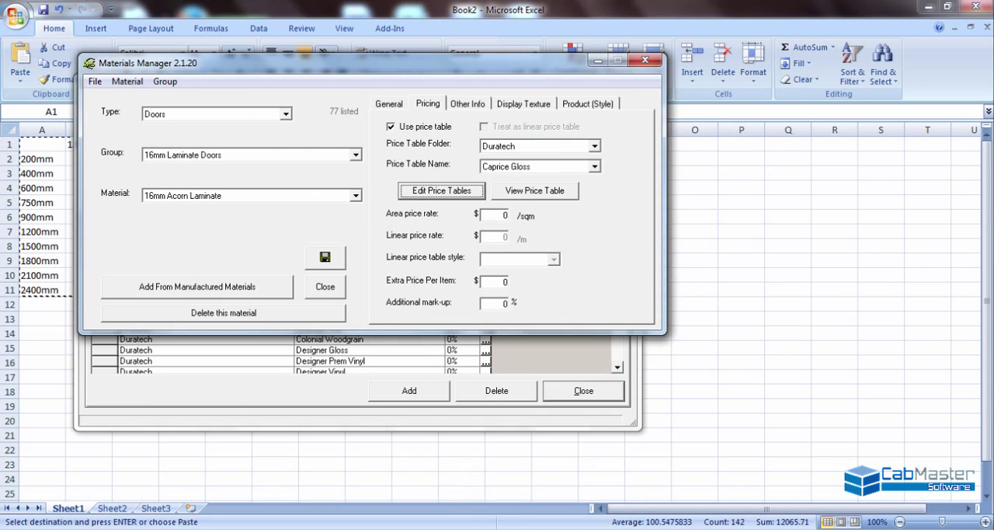
pyautogui.click(519, 497)
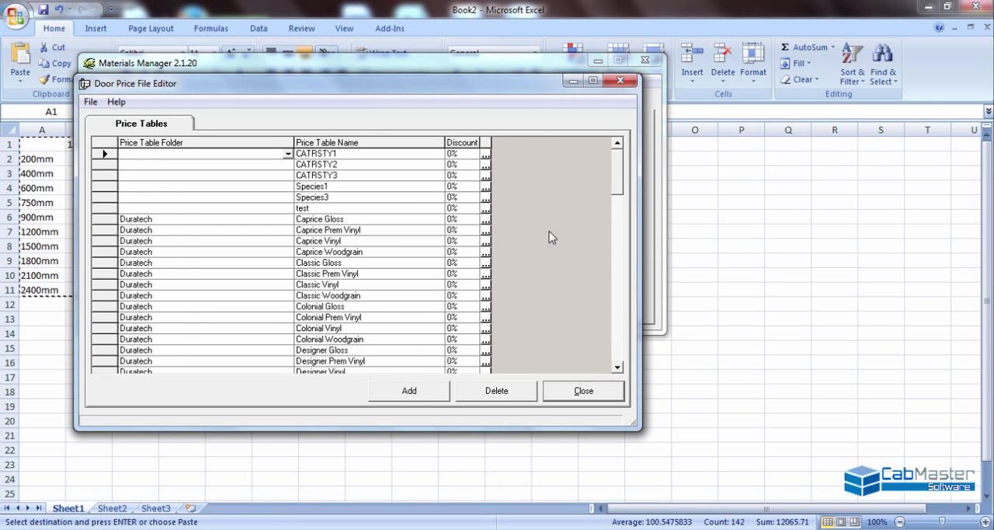
pyautogui.moveTo(615, 169); pyautogui.dragTo(617, 332)
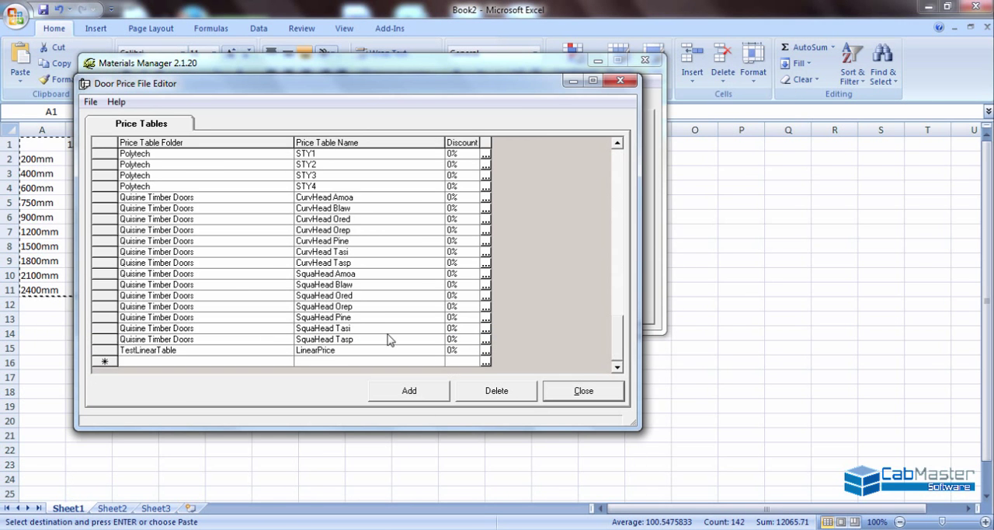
pyautogui.click(428, 390)
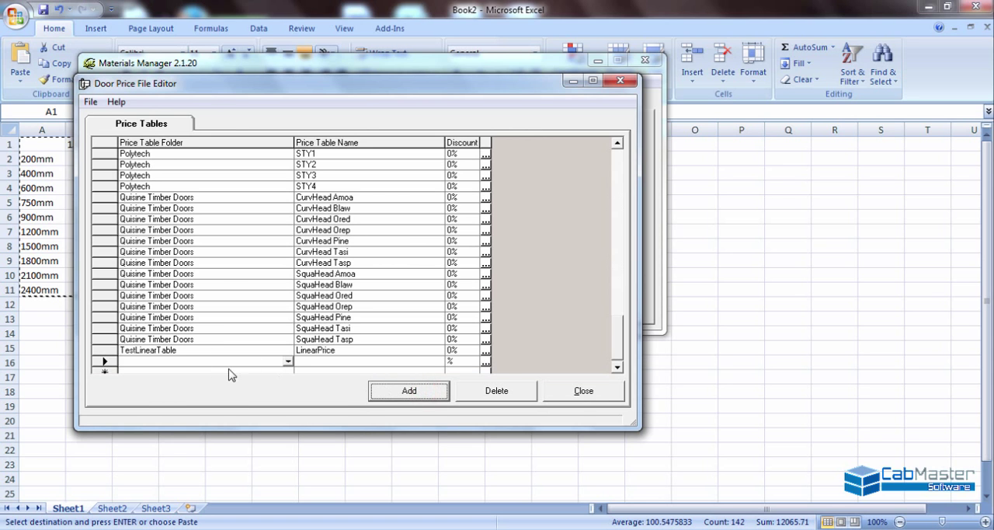
pyautogui.click(288, 362)
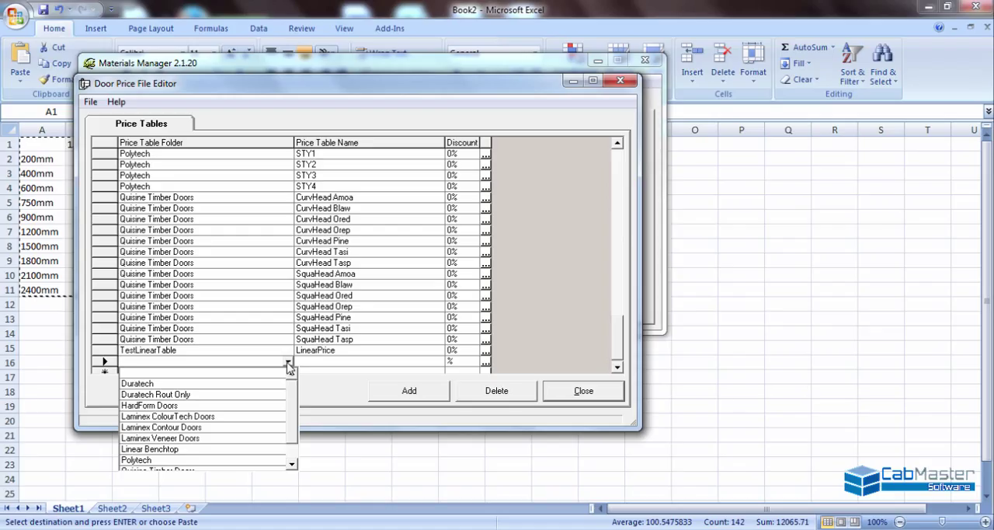
pyautogui.click(289, 368)
pyautogui.click(310, 359)
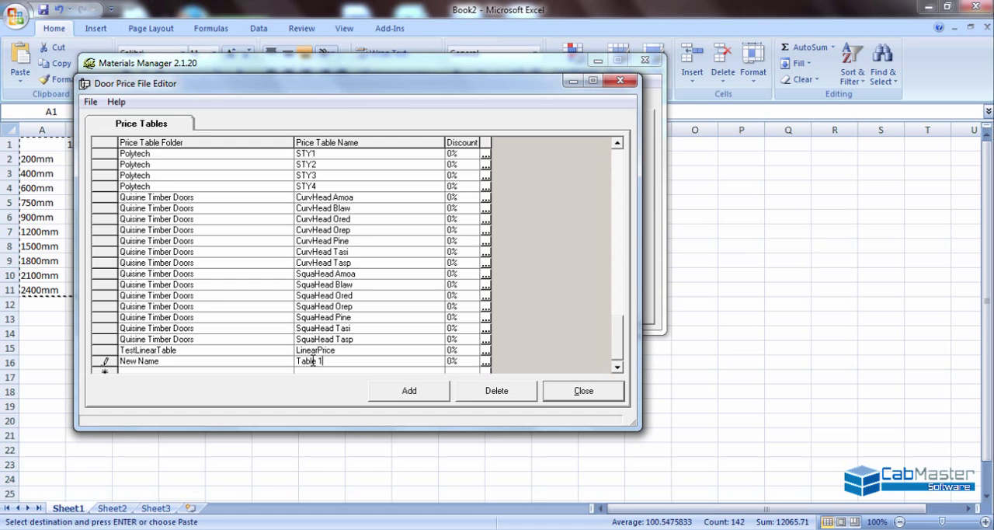
# - Open the row and column layout of the price table "Table 1" in the folder "New Name"
pyautogui.click(486, 363)
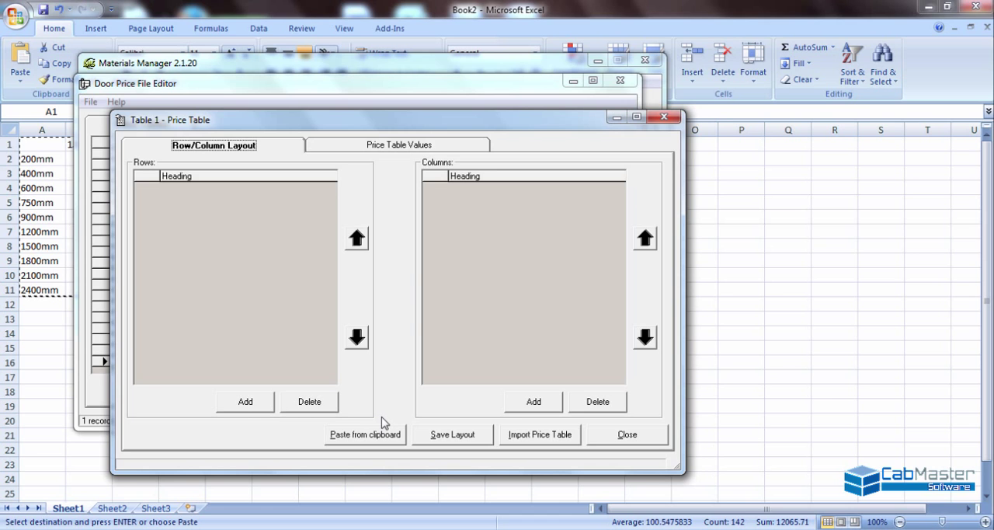
pyautogui.click(246, 402)
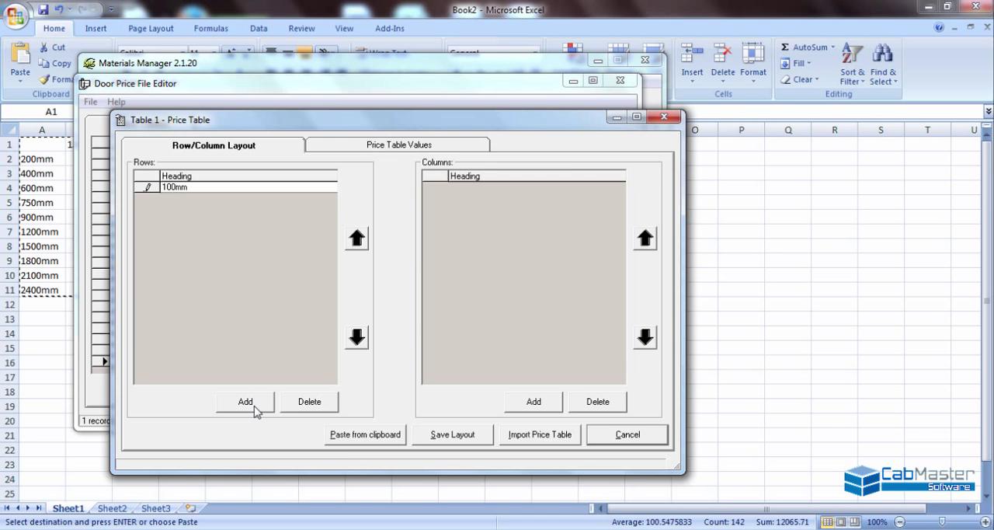
pyautogui.click(245, 402)
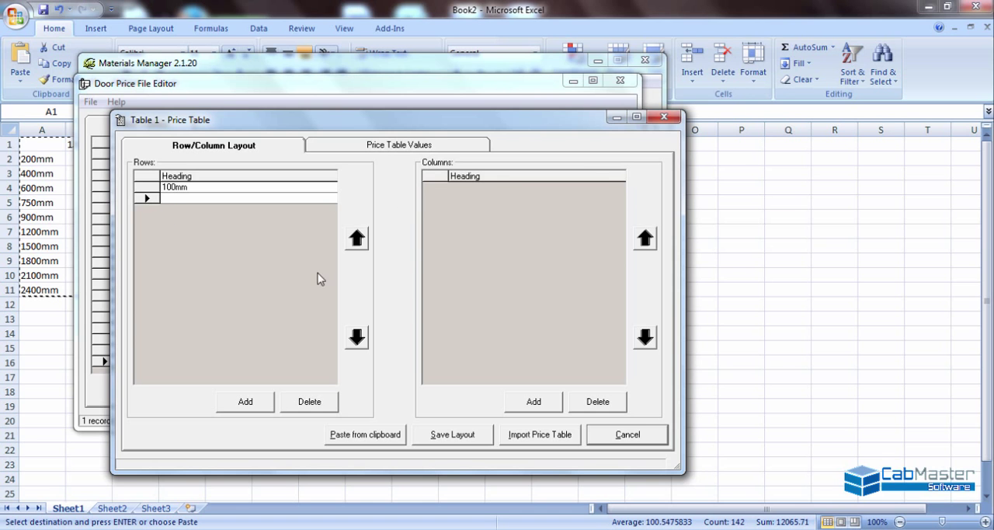
pyautogui.click(310, 401)
pyautogui.click(310, 401)
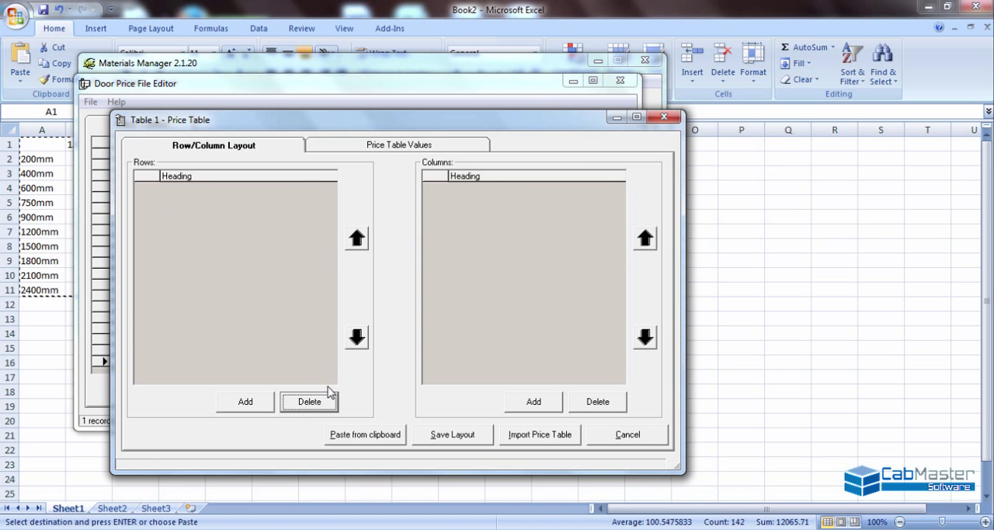
# - Paste the copied price list into Table 1 as "Whole table in Quisine format", save the layout and check the price values
pyautogui.click(357, 436)
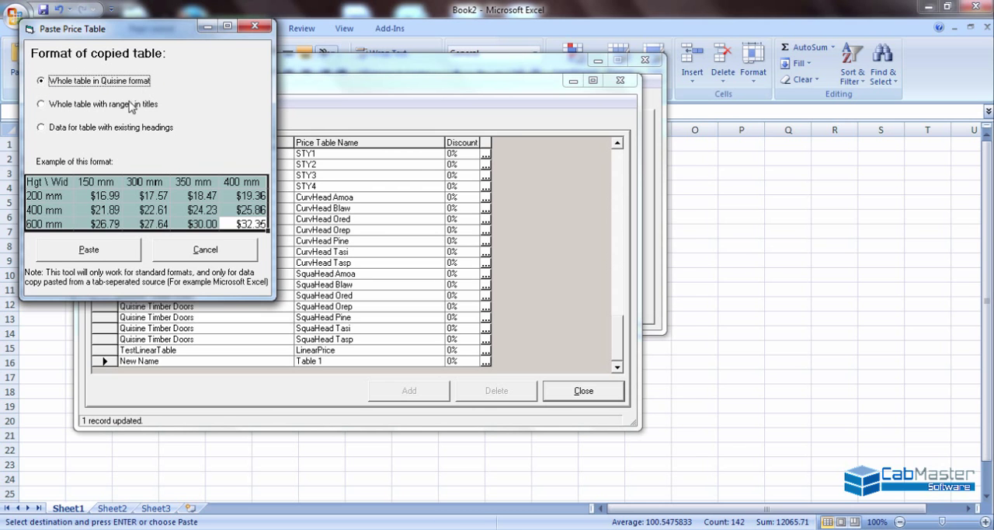
pyautogui.click(94, 250)
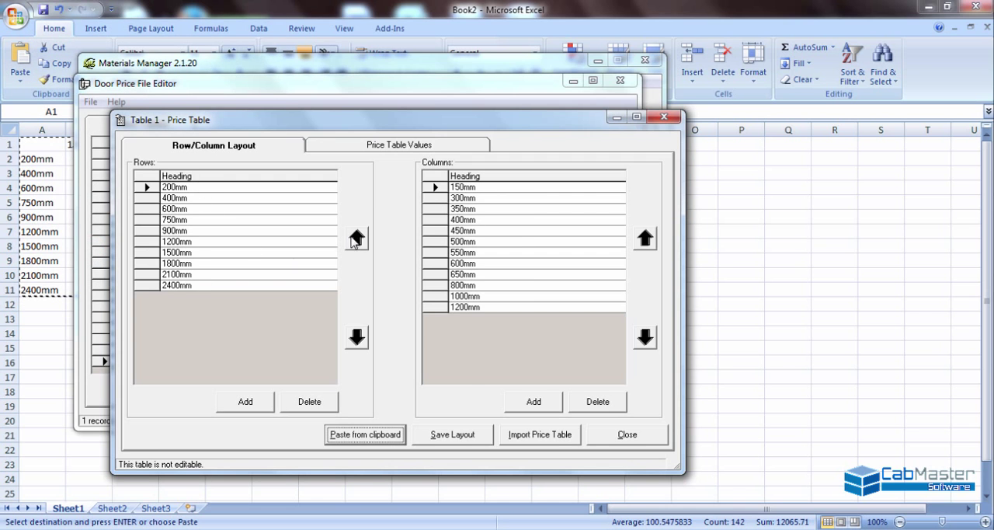
pyautogui.click(464, 436)
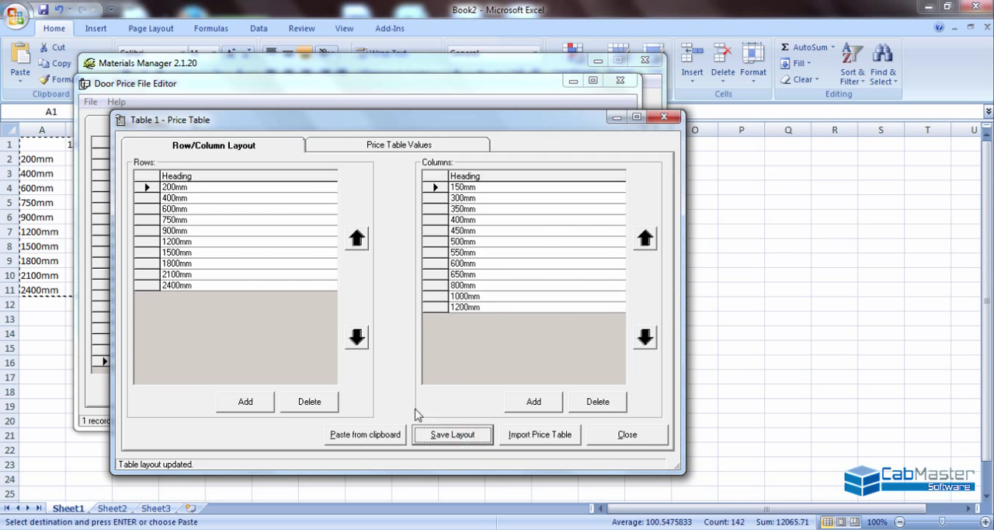
pyautogui.click(402, 150)
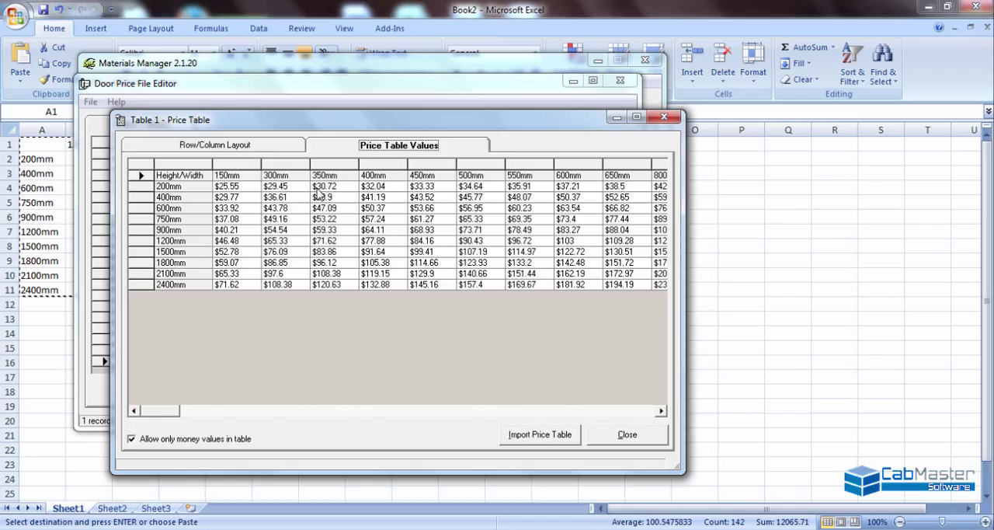
pyautogui.click(279, 149)
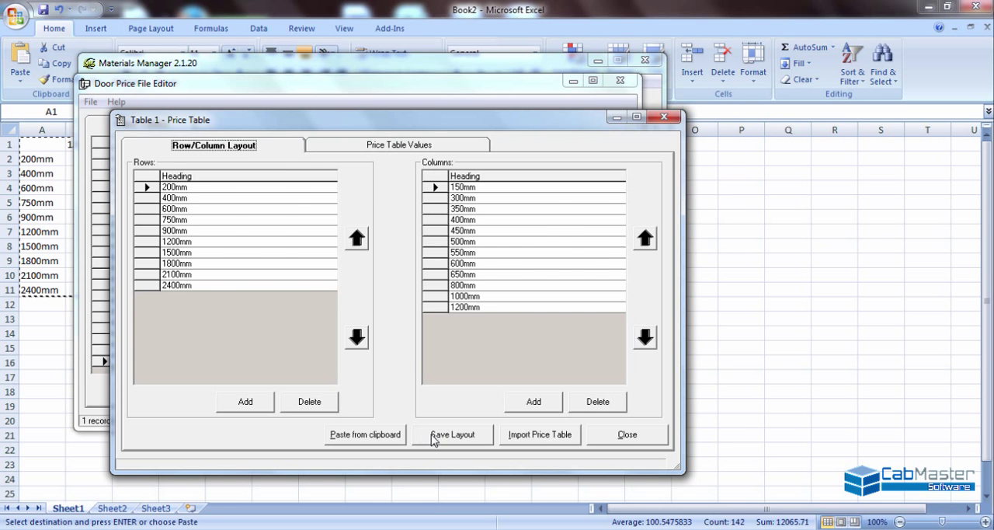
# - Enter prices with two decimals: $157.40 for 2400mm by 500mm, $103.00 for 1200mm by 600mm and $73.40 for 750mm by 600mm
pyautogui.click(401, 150)
pyautogui.click(252, 190)
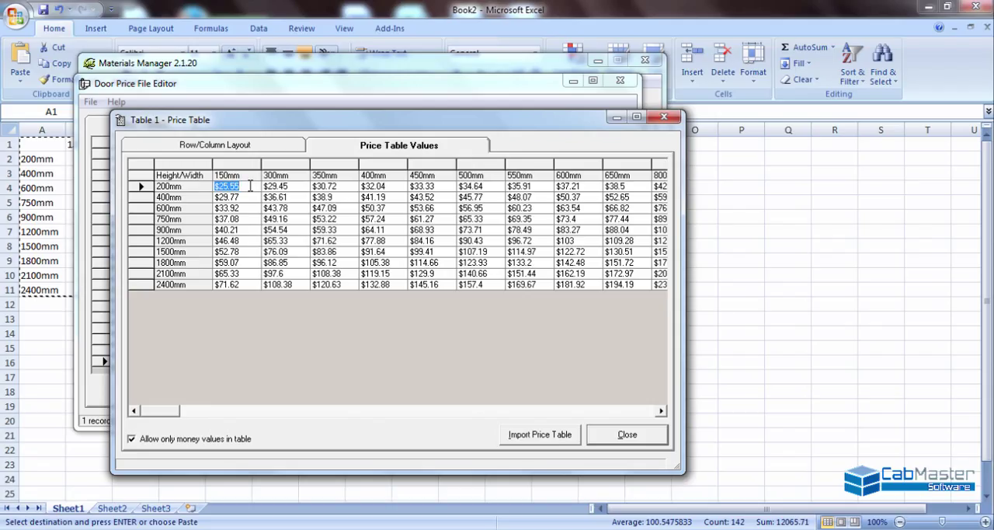
pyautogui.click(492, 285)
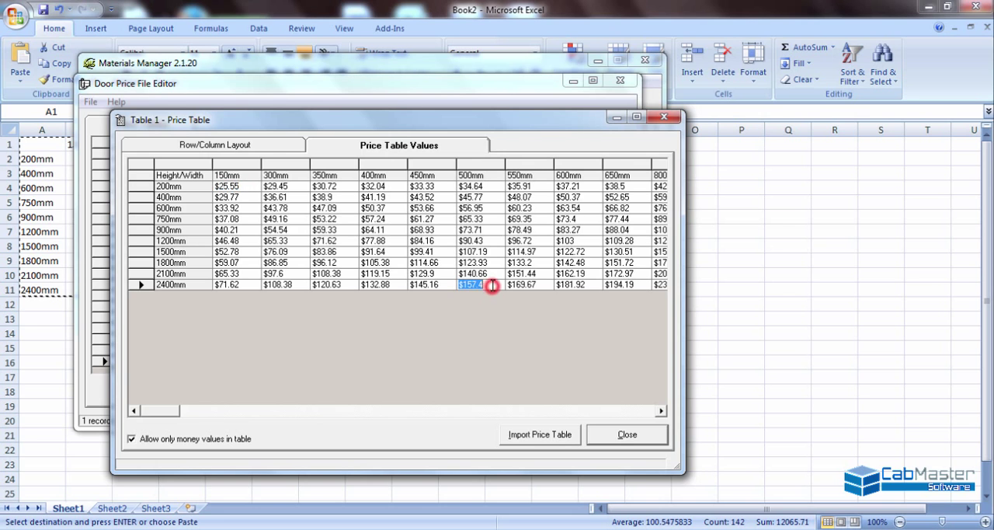
pyautogui.write('0')
pyautogui.click(490, 242)
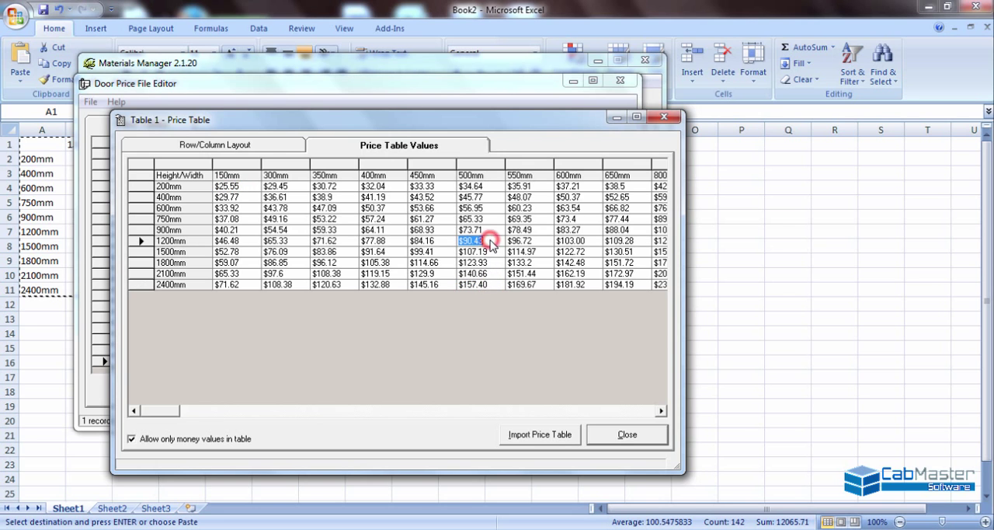
pyautogui.click(588, 221)
pyautogui.press('Tab')
pyautogui.write('0')
pyautogui.press('Escape')
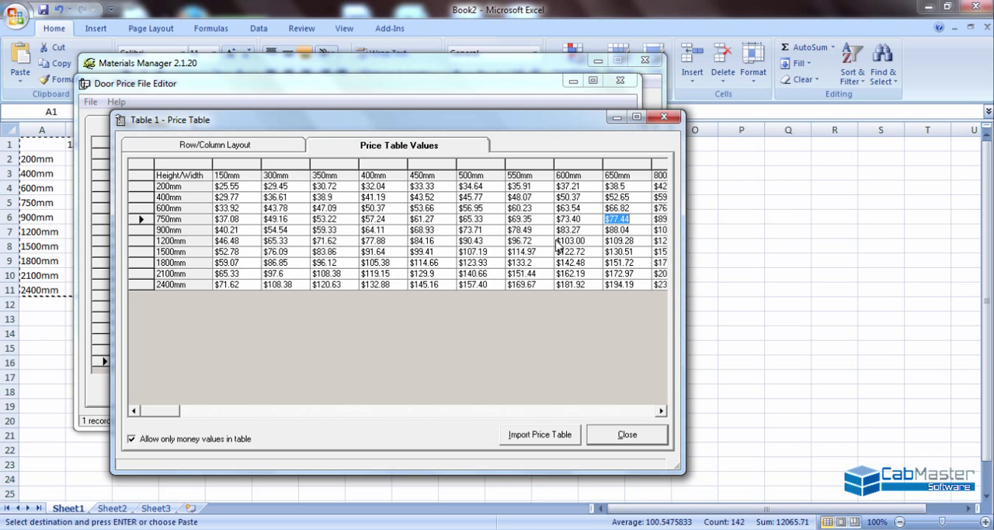
# - Close Table 1 and the Door Price File Editor, and save the 16mm Acorn Laminate material before closing the Materials Manager
pyautogui.click(626, 435)
pyautogui.click(565, 392)
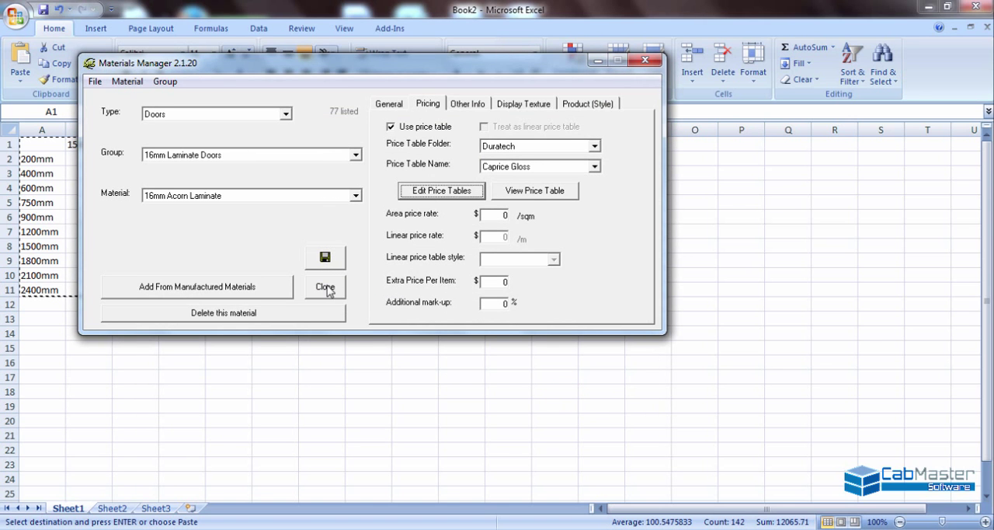
pyautogui.click(337, 262)
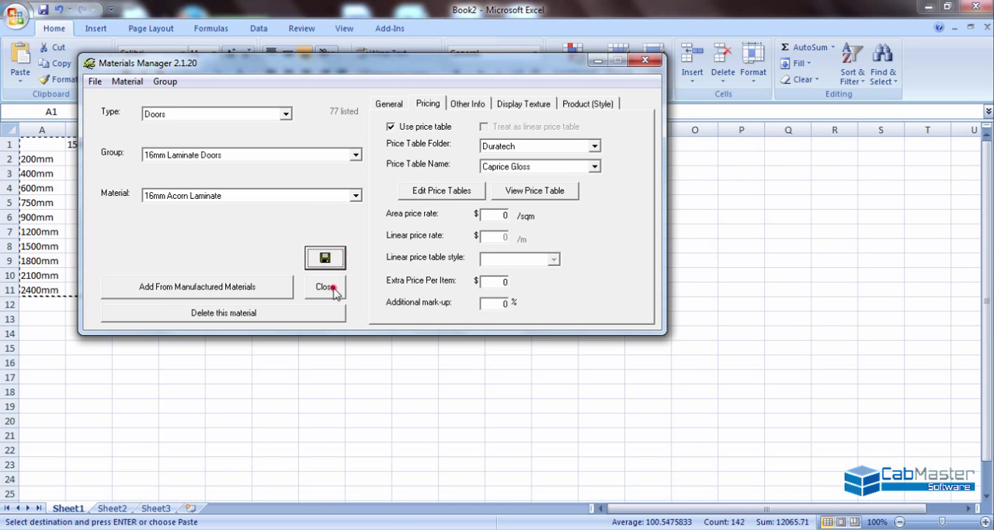
pyautogui.click(333, 287)
# - Switch to CabMaster Designer and reopen the Materials Manager for 1-CM-Default from the drawing's advanced material properties
pyautogui.click(397, 528)
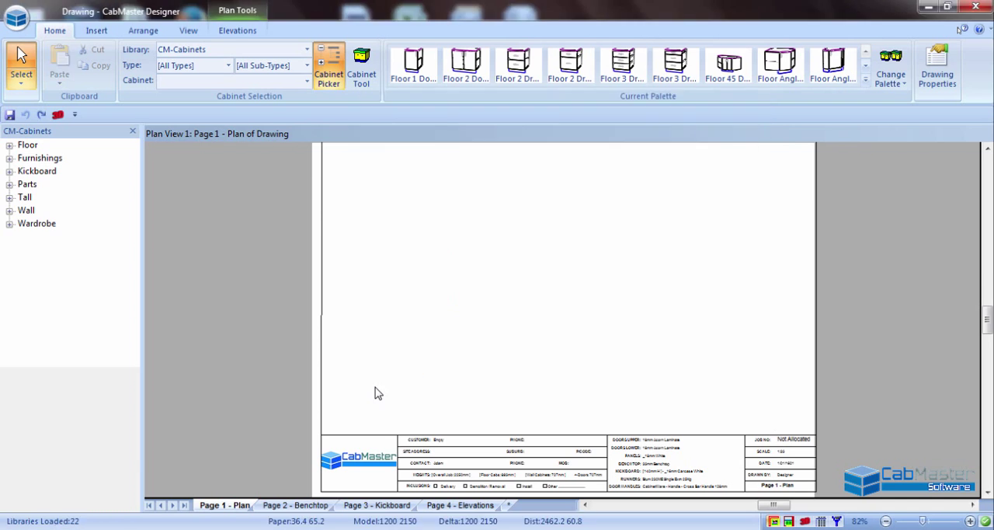
pyautogui.click(938, 59)
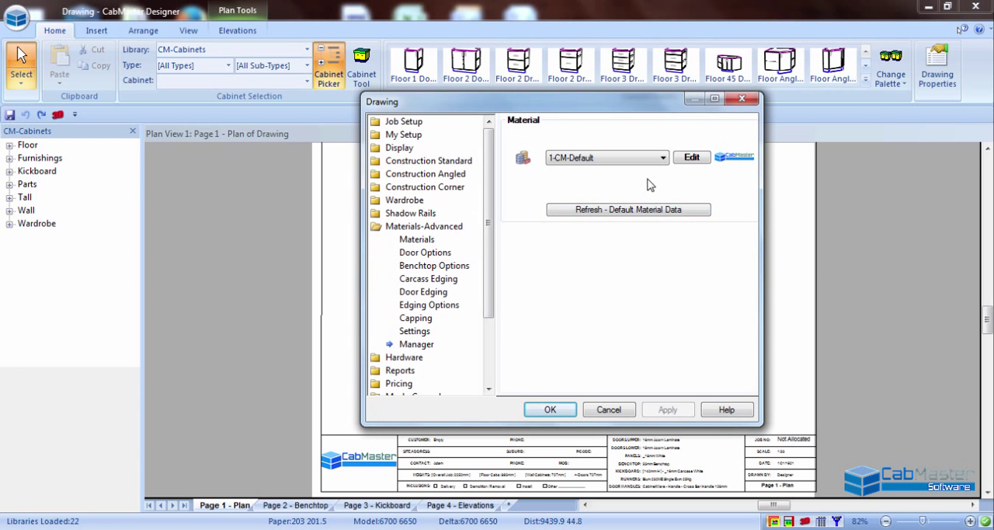
pyautogui.click(692, 158)
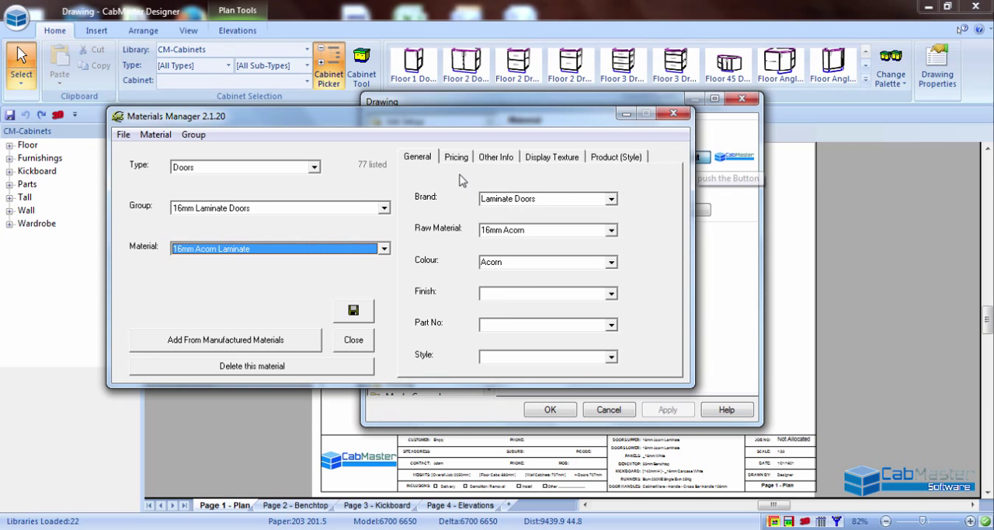
# - Assign the price table "Table 1" from the folder "New Name" to the 16mm Acorn Laminate door material
pyautogui.click(457, 158)
pyautogui.click(623, 200)
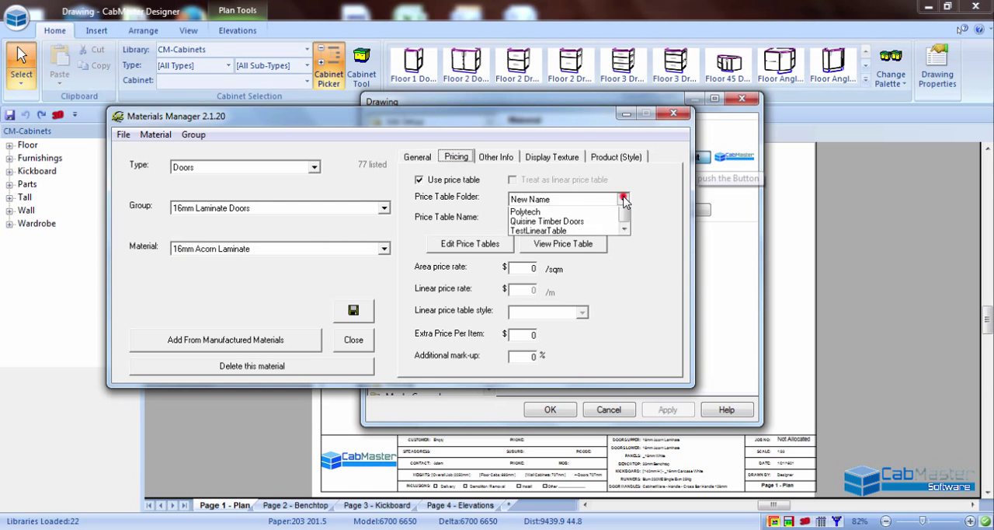
pyautogui.click(623, 200)
pyautogui.click(624, 220)
pyautogui.click(614, 233)
# - View the assigned price table with its window enlarged to show all widths up to 1200mm, and close it
pyautogui.click(591, 247)
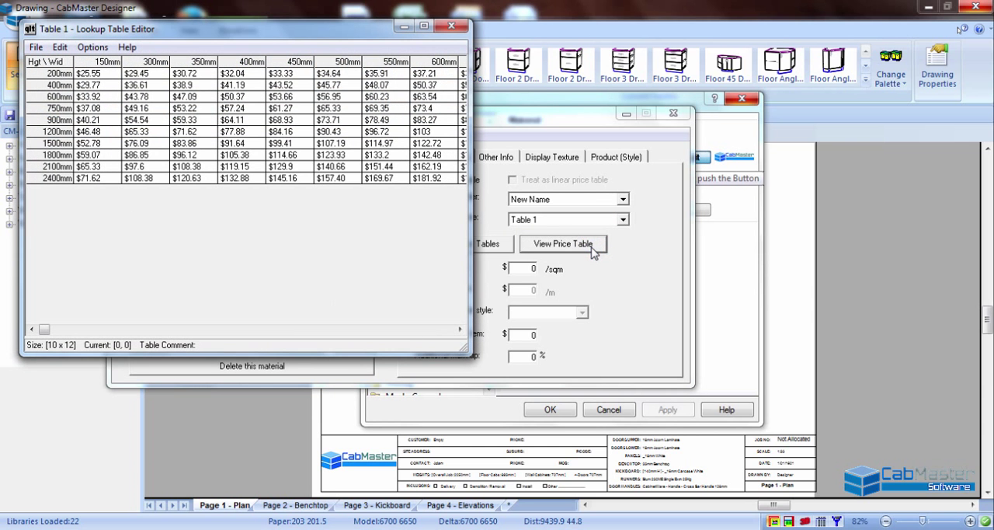
pyautogui.moveTo(463, 344); pyautogui.dragTo(684, 231)
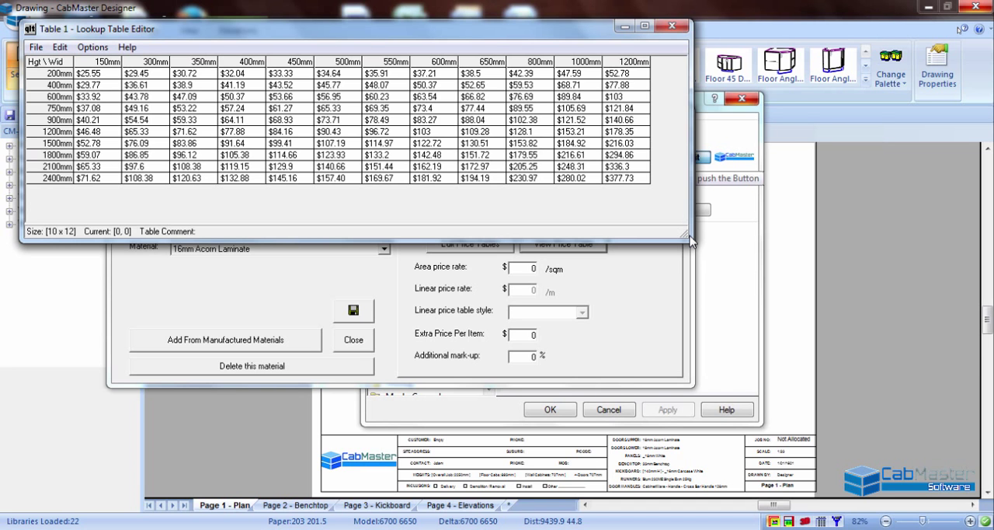
pyautogui.click(681, 26)
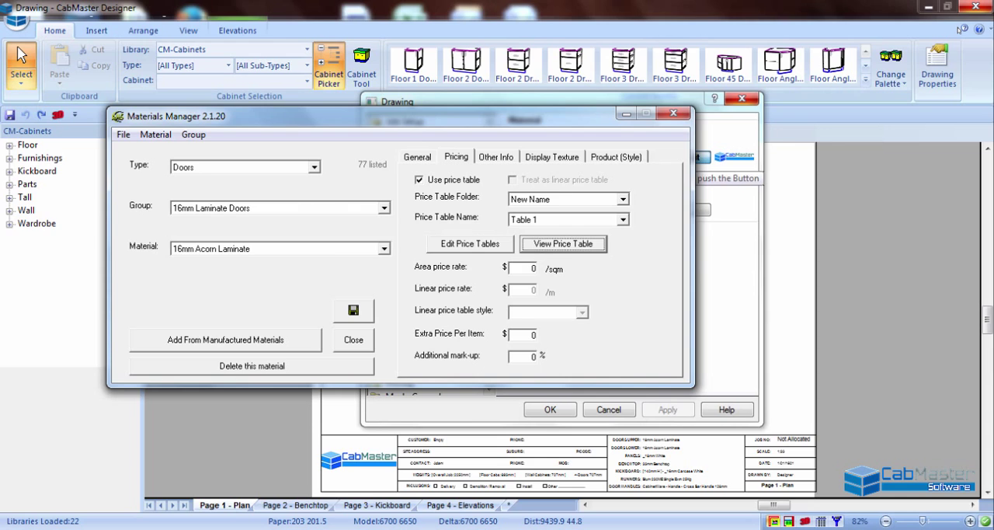